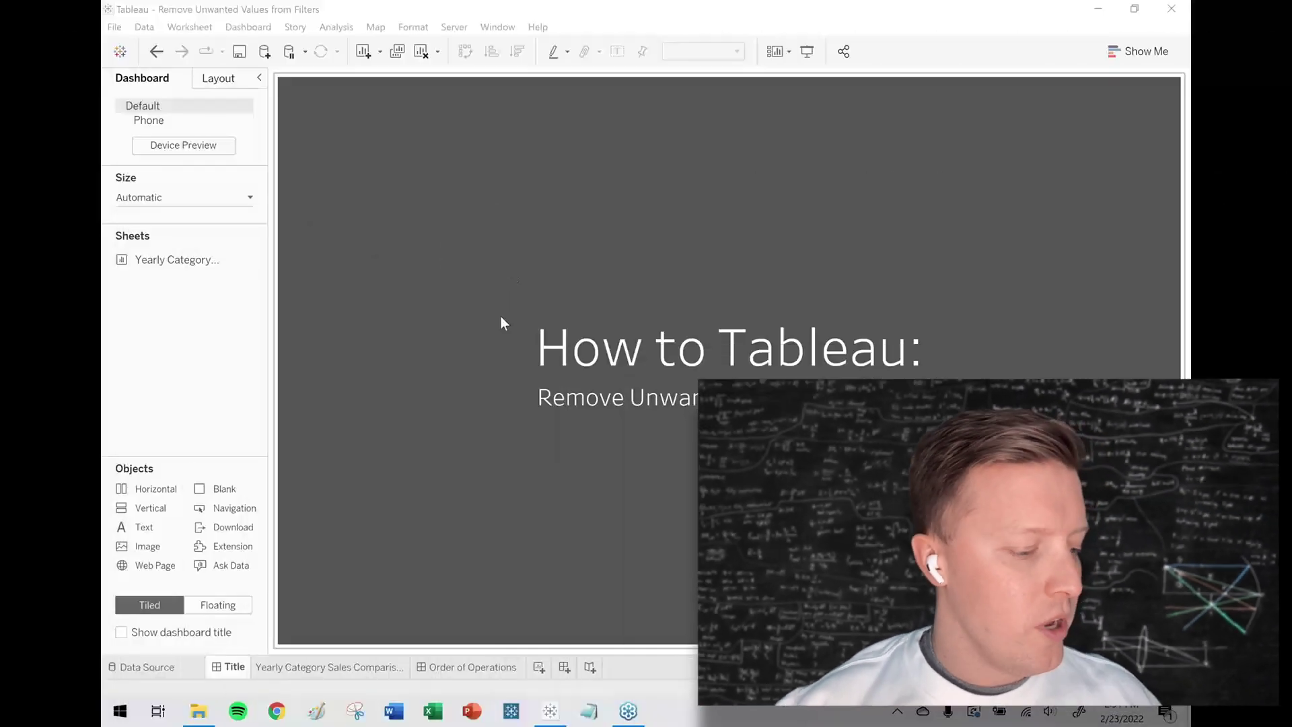
- Switch from the Title dashboard to the Yearly Category Sales Comparison worksheet
click(352, 666)
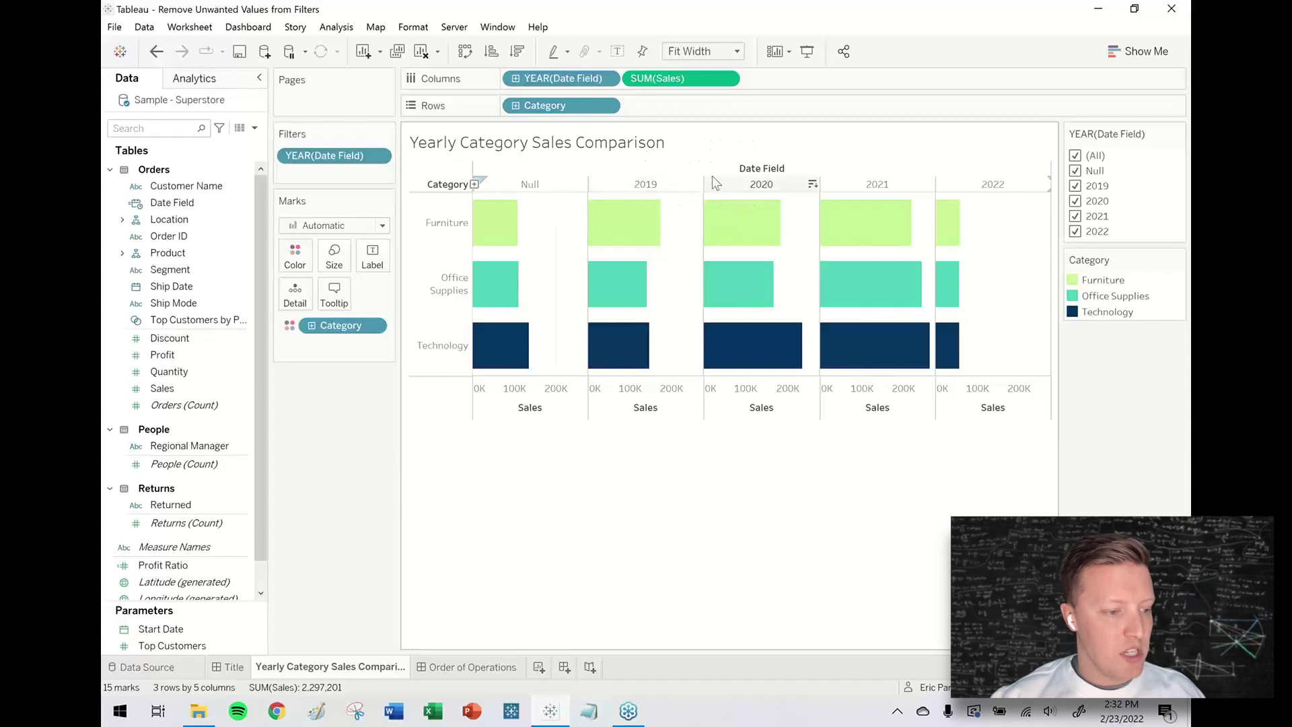
- Highlight the Furniture and Office Supplies bars, then select the Null year column
click(444, 222)
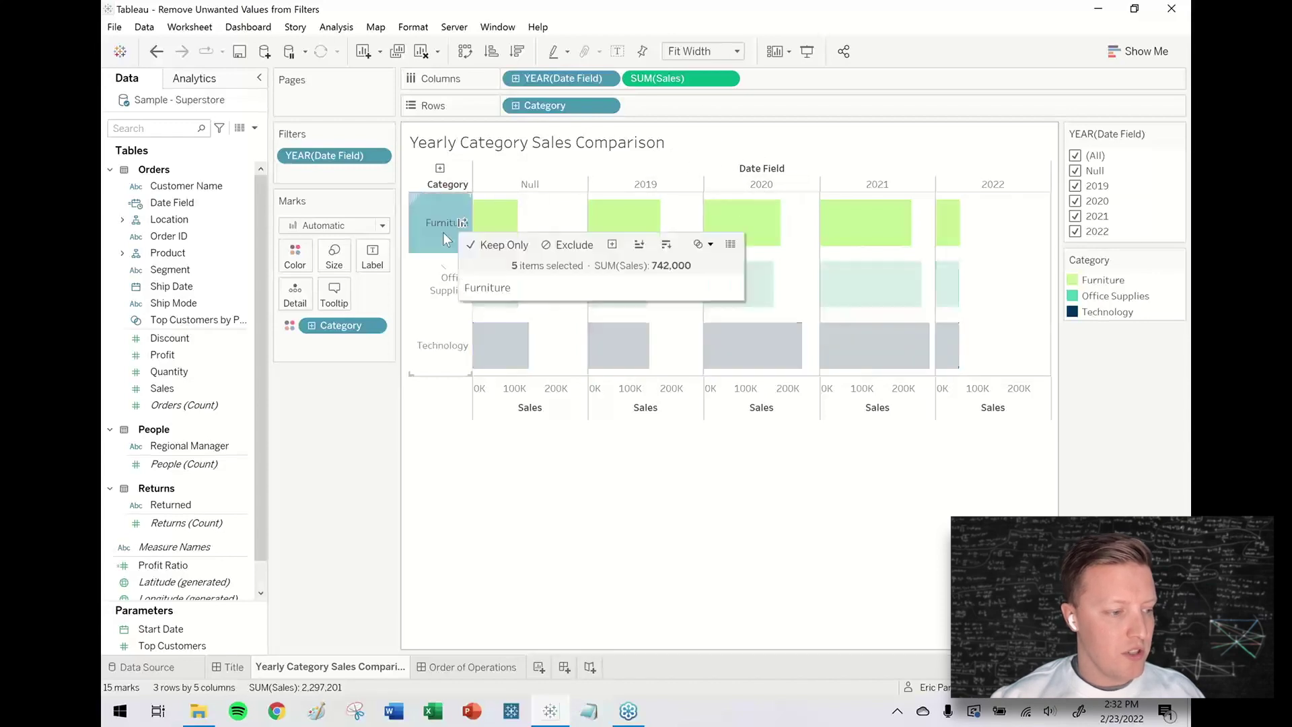
click(434, 286)
click(432, 284)
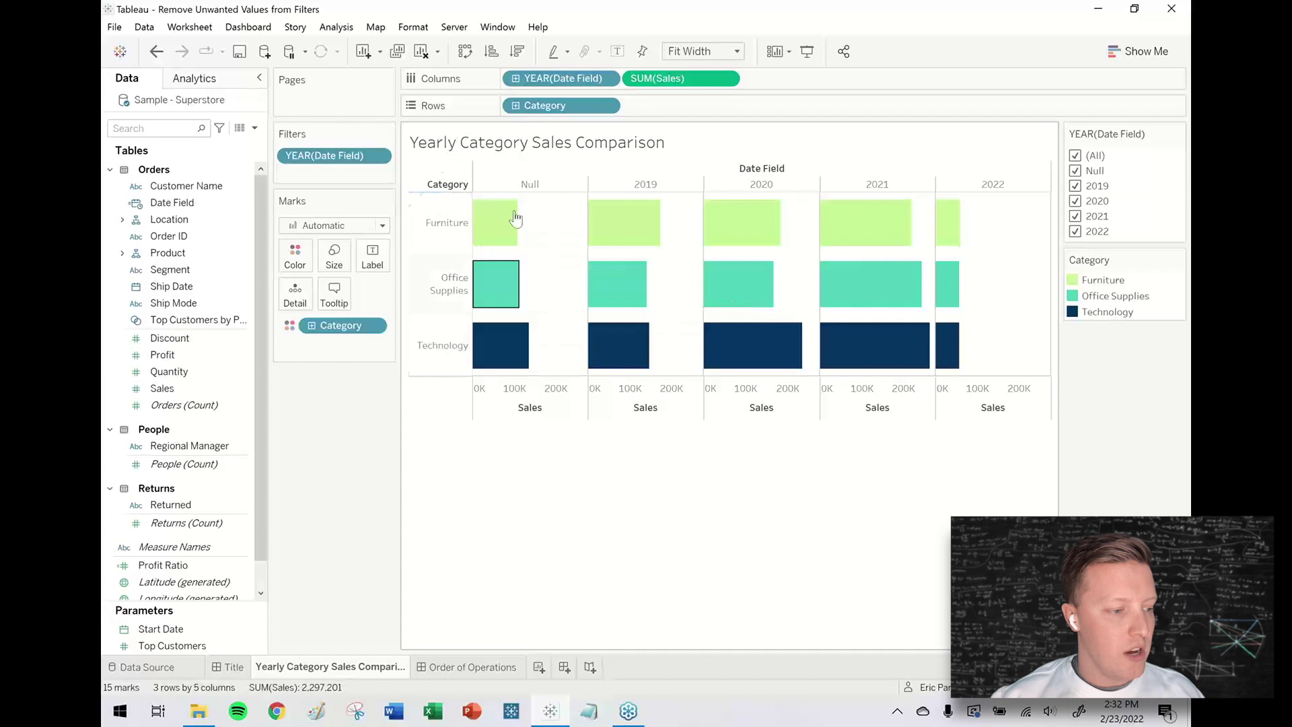
click(544, 191)
click(542, 190)
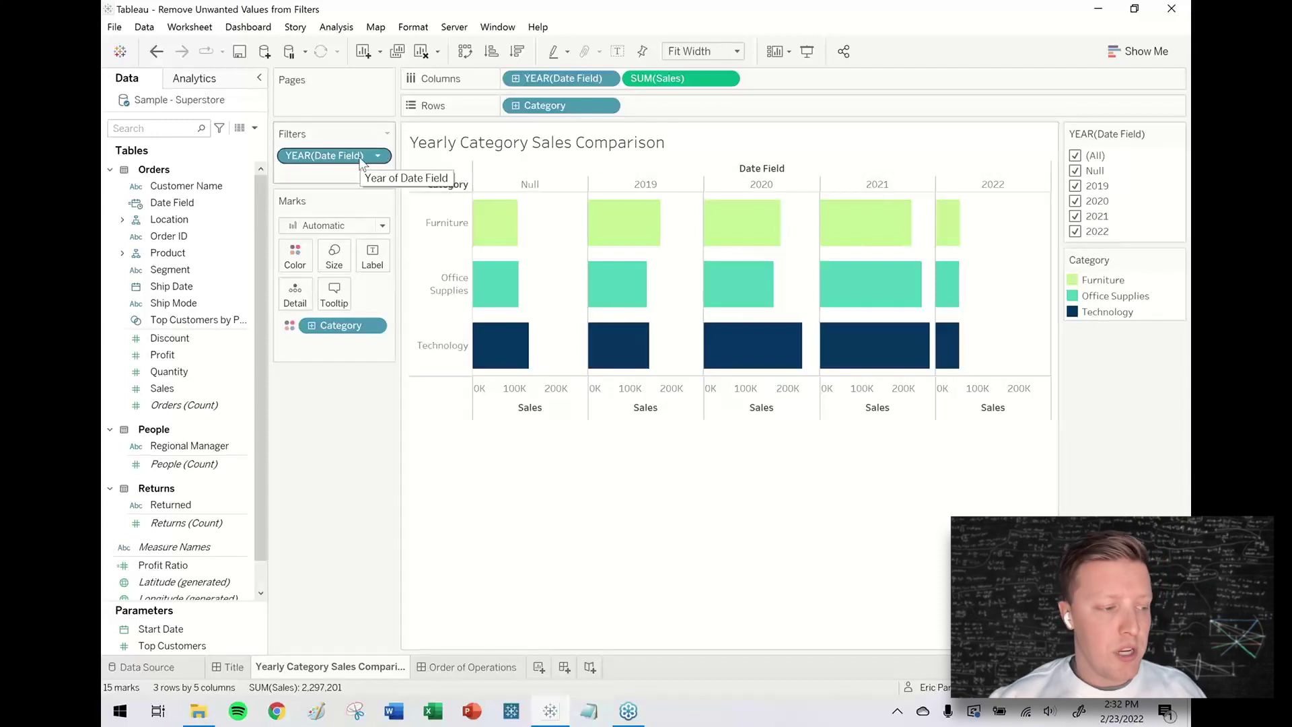
- Exclude the Null year column from the chart, leaving only 2019–2022
click(1075, 171)
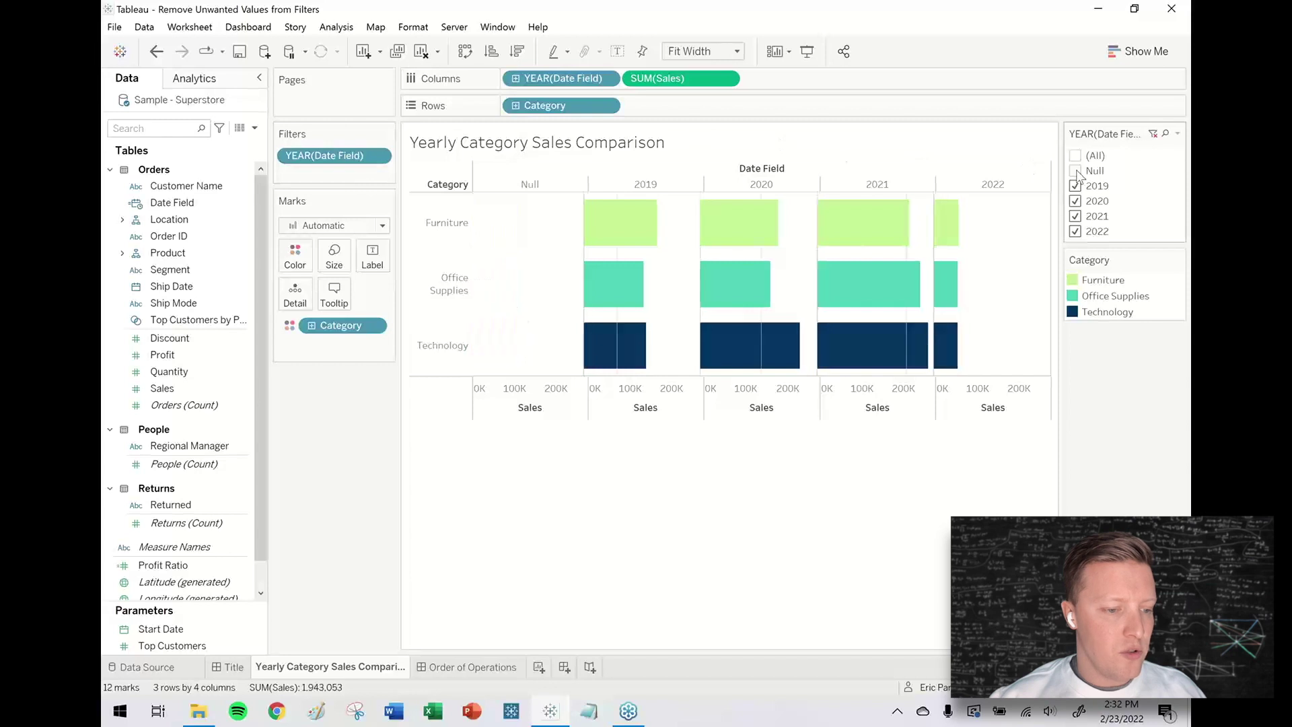
click(1075, 171)
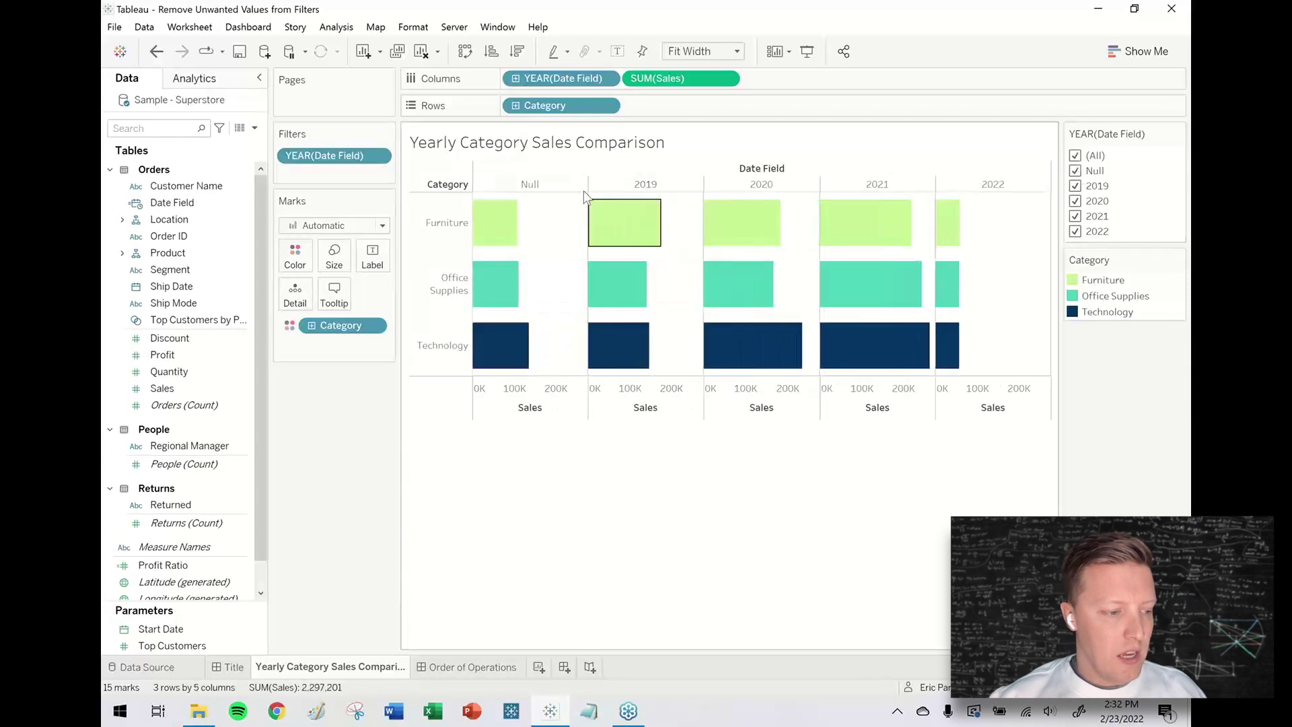
click(551, 188)
right_click(551, 189)
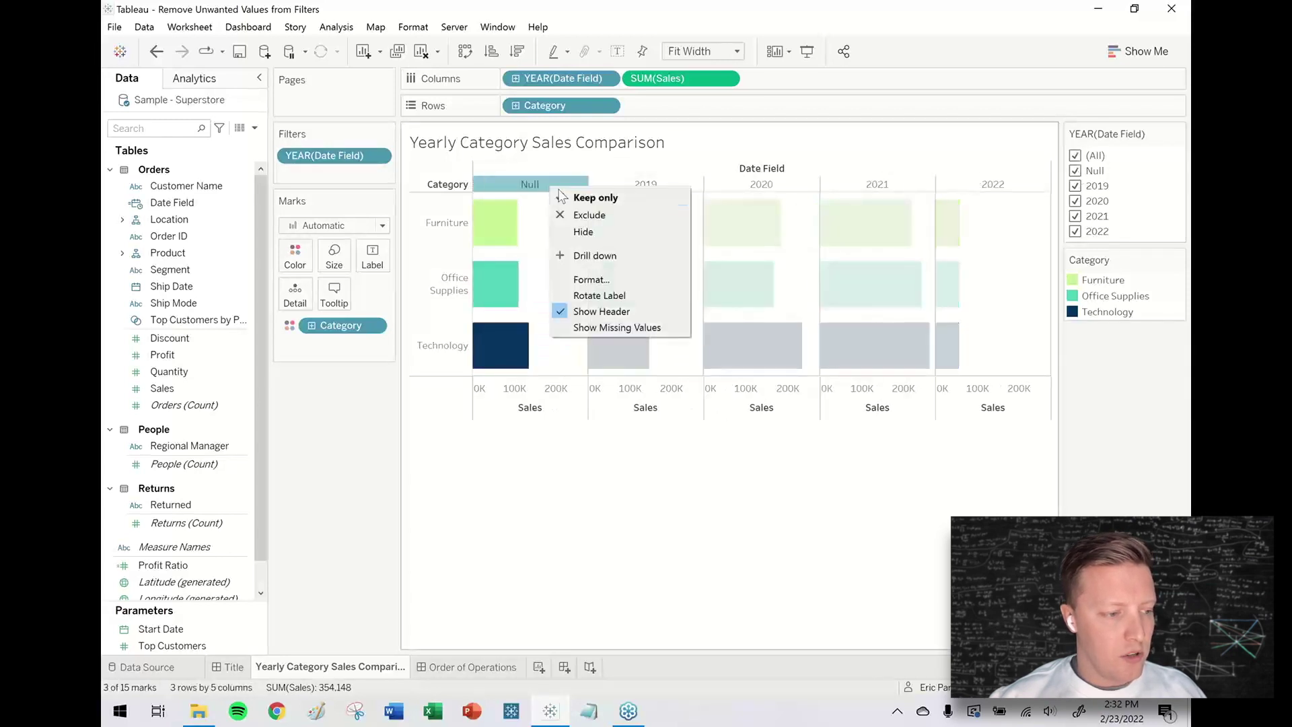
click(589, 215)
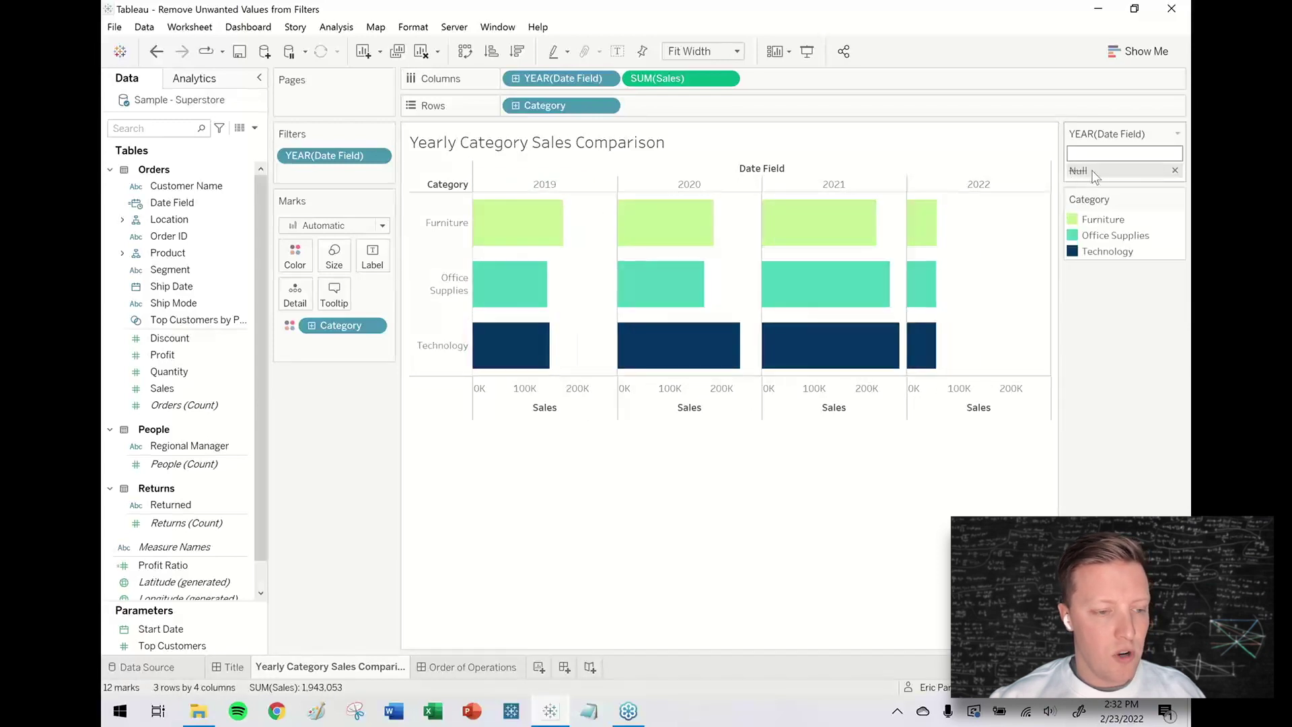
click(1178, 134)
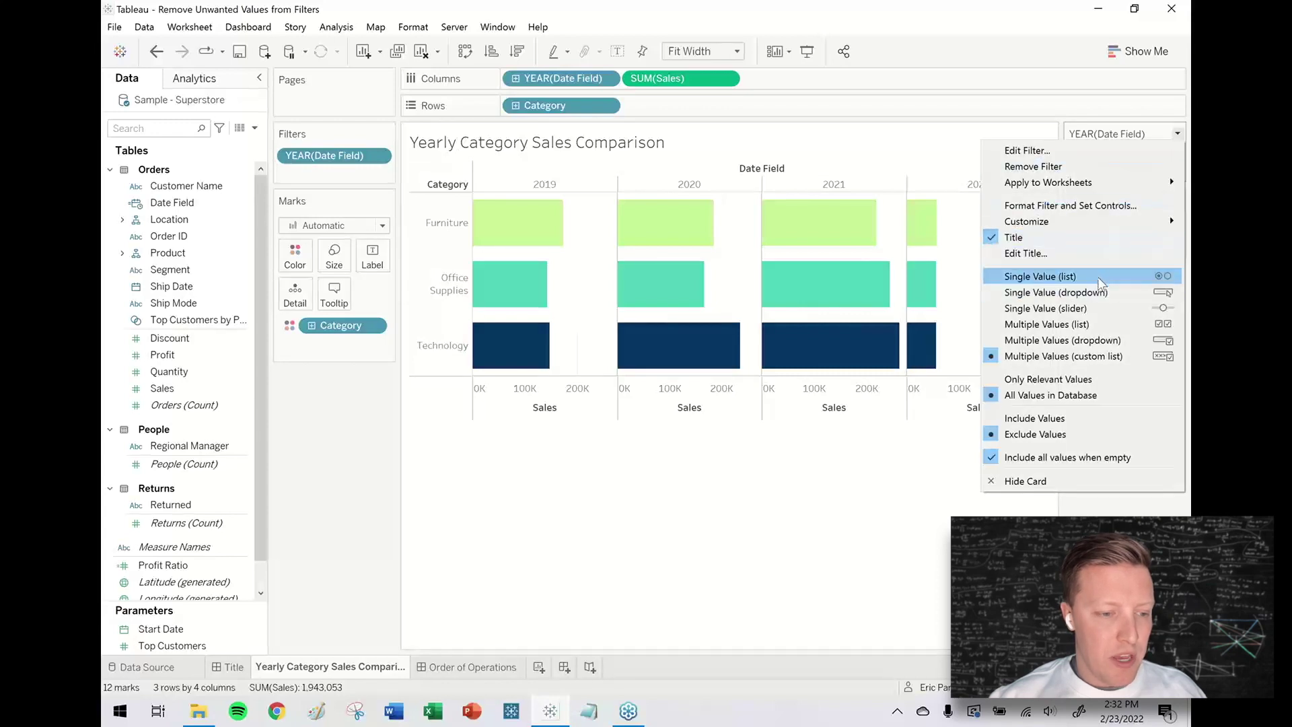
- Display the YEAR(Date Field) filter card as a checkbox list
click(1088, 325)
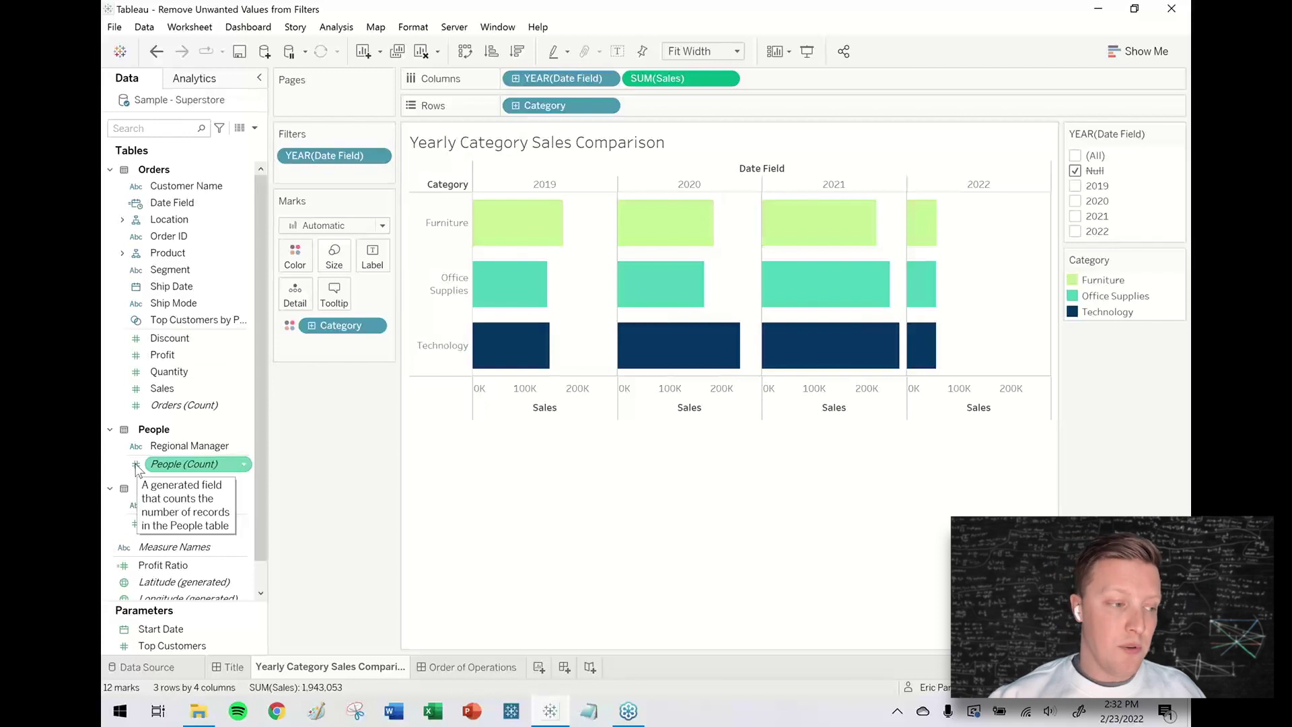
click(388, 157)
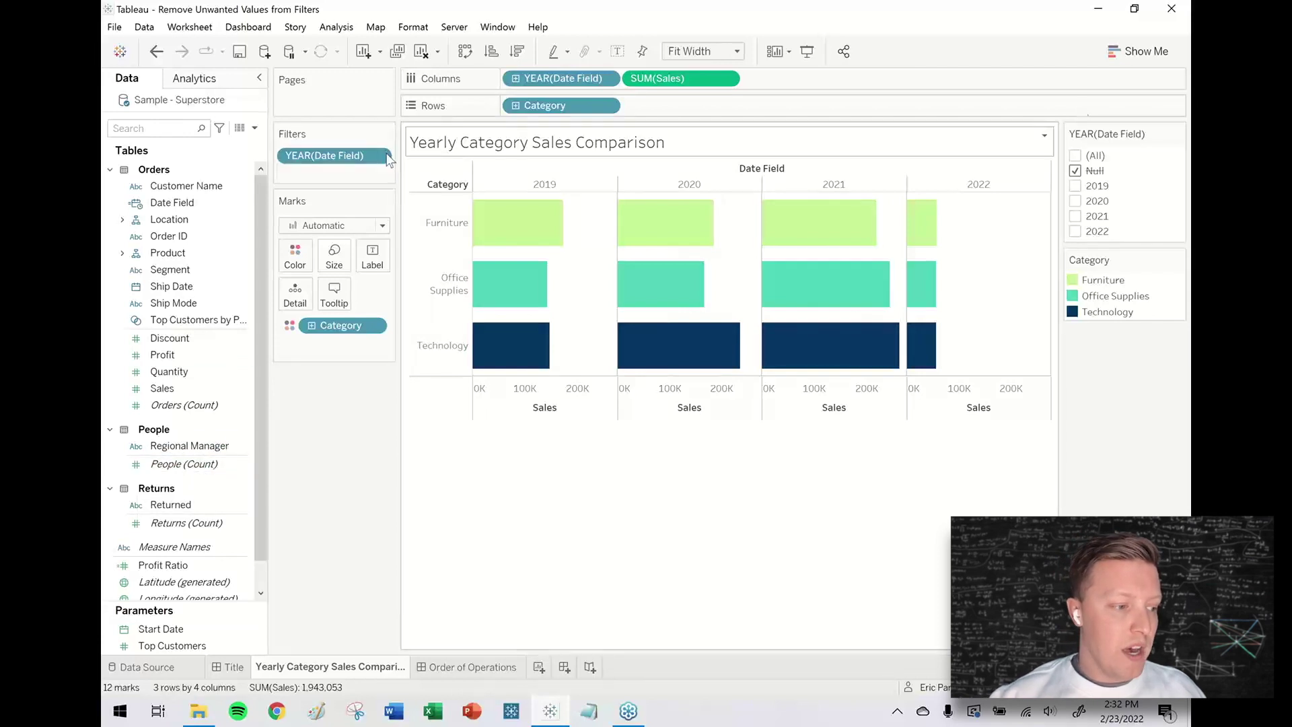
click(1177, 135)
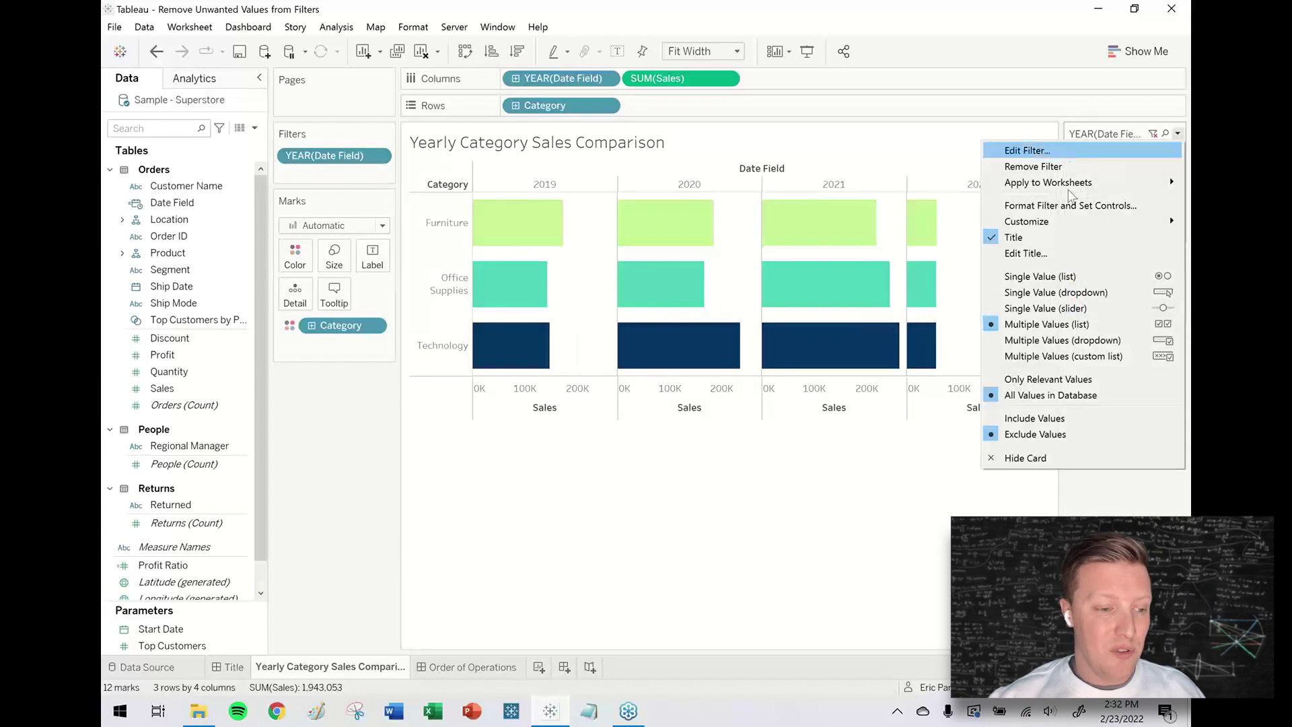
key(Escape)
- Replace the year filter with a new Date Field filter by Years, keeping all years
drag(323, 155, 207, 298)
drag(172, 202, 316, 156)
click(556, 233)
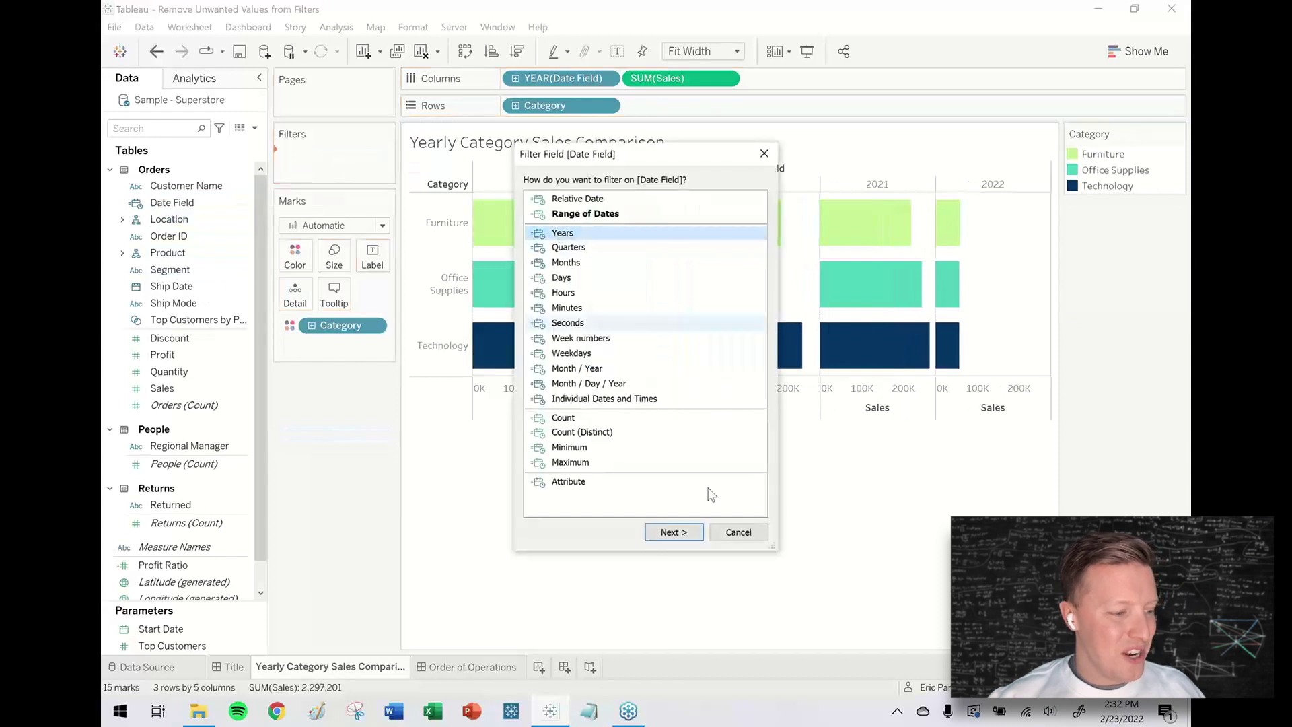
click(673, 531)
click(639, 565)
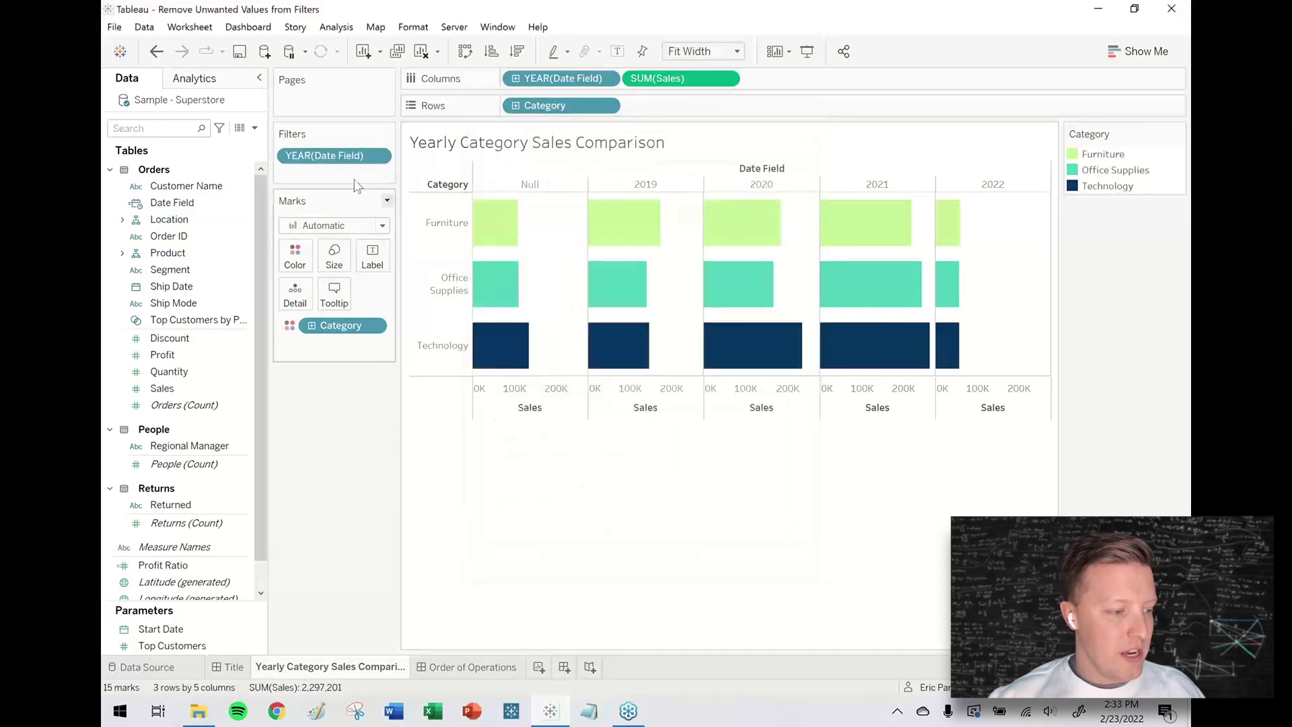
- Show the new year filter card with Null unchecked, then view the Order of Operations dashboard
click(377, 156)
click(380, 195)
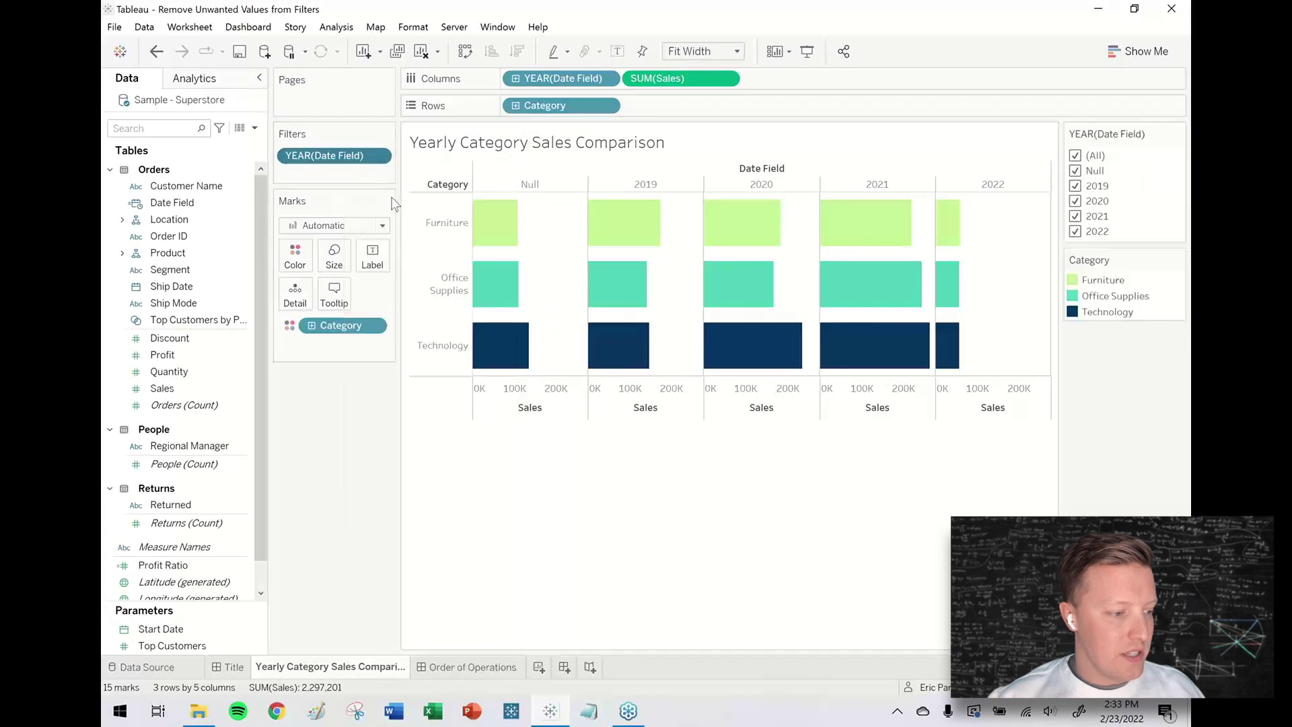
click(1076, 172)
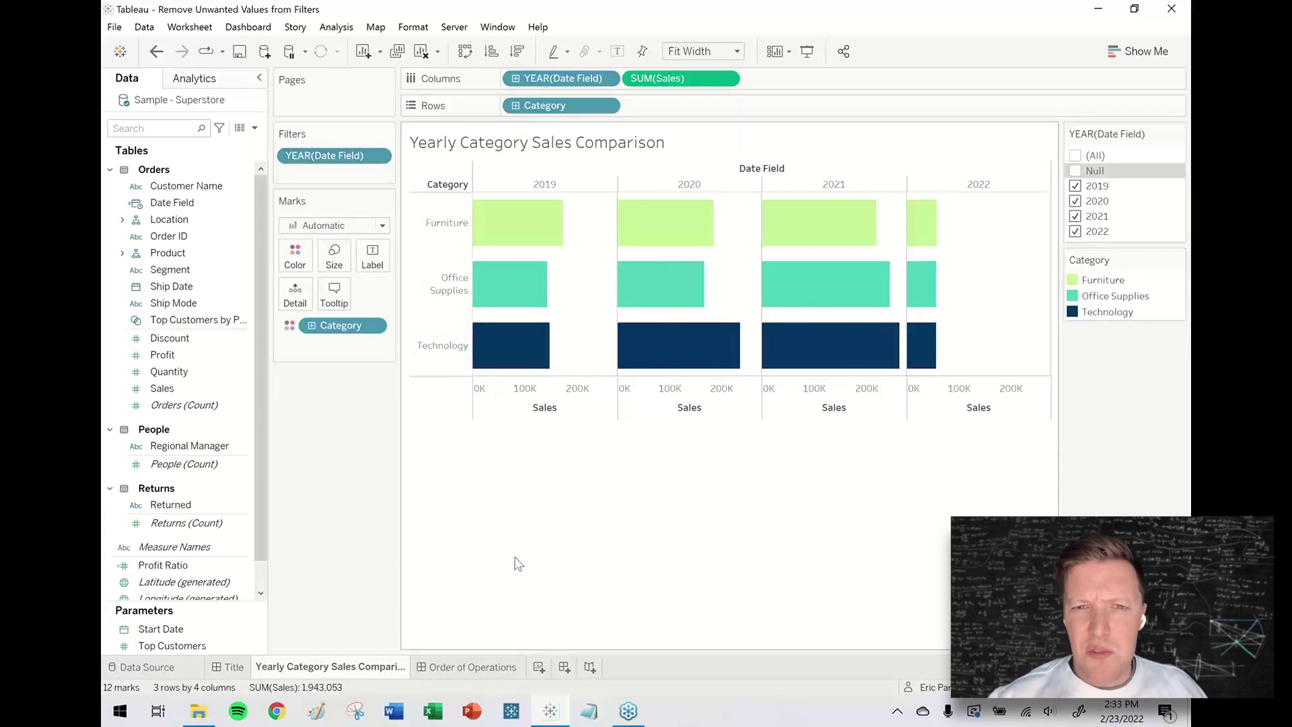
click(486, 673)
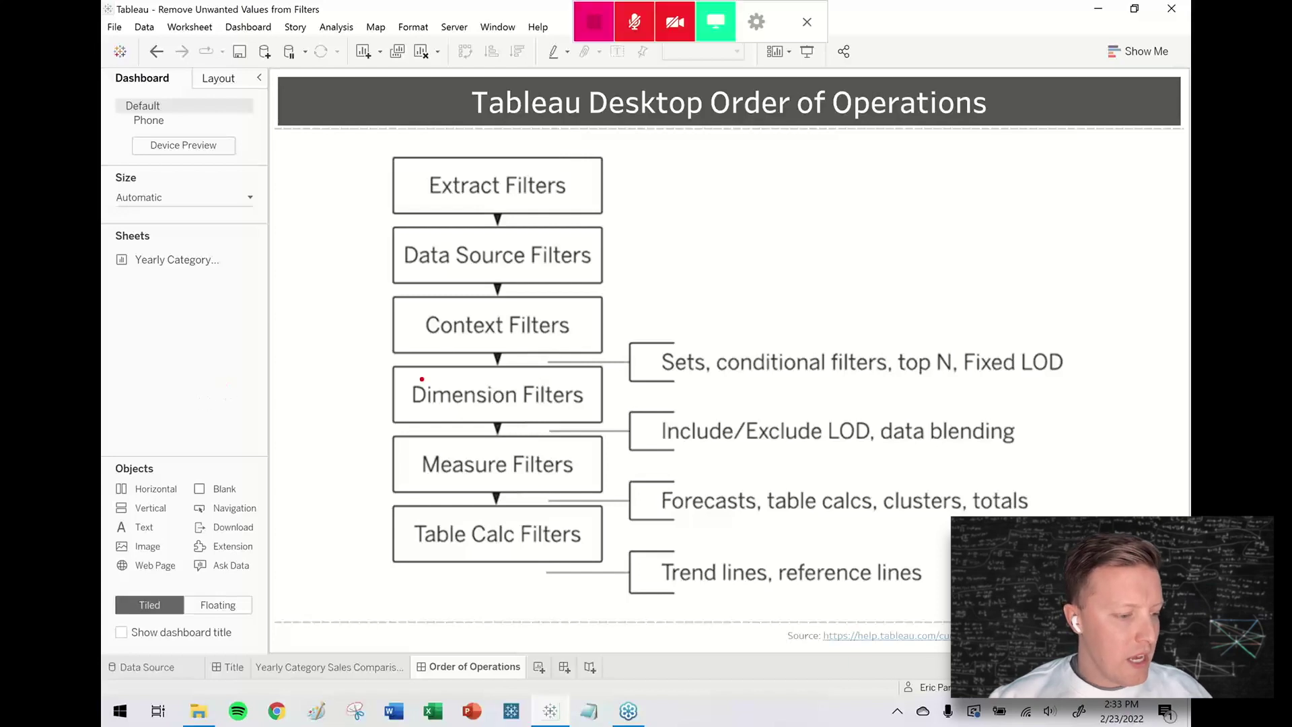
mouse_move(547, 376)
mouse_down()
mouse_move(414, 366)
mouse_move(395, 388)
mouse_move(425, 409)
mouse_move(568, 415)
mouse_up()
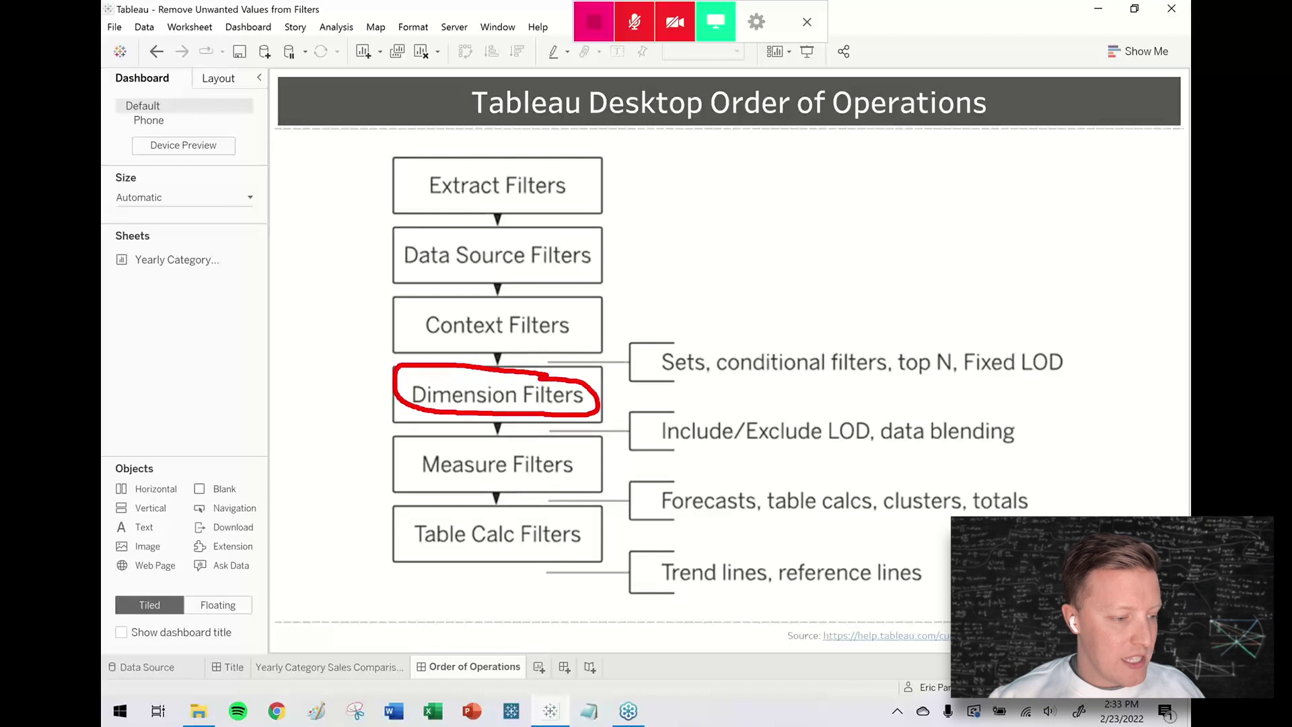
mouse_move(656, 344)
mouse_down()
mouse_move(714, 341)
mouse_move(716, 388)
mouse_move(647, 370)
mouse_up()
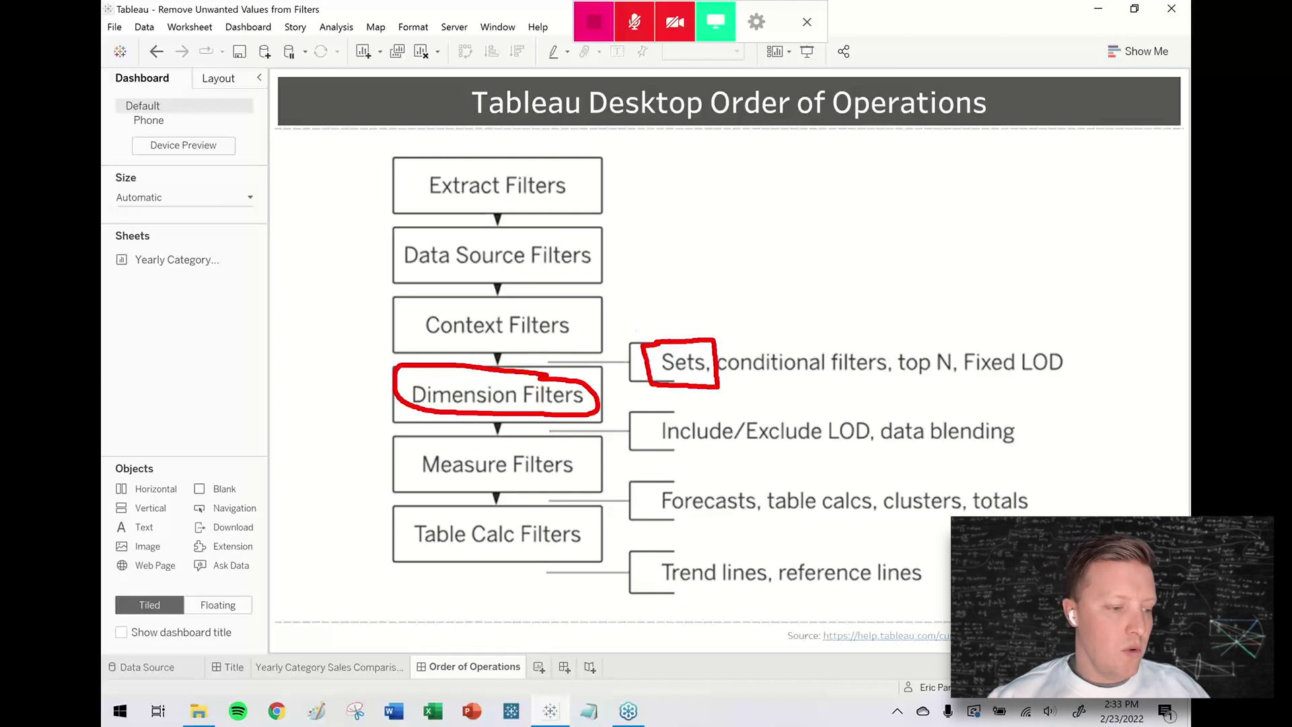
drag(623, 364, 583, 382)
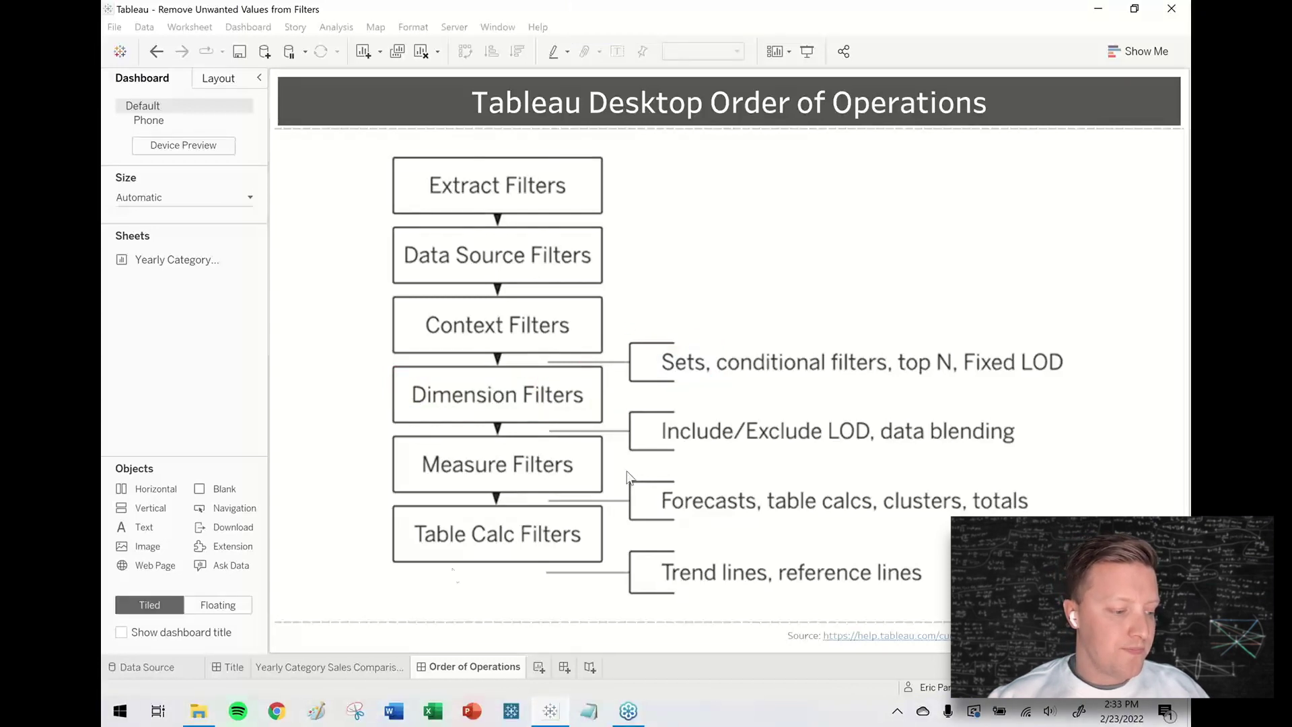
- On the Yearly Category Sales Comparison sheet, start creating a set from Date Field
click(361, 666)
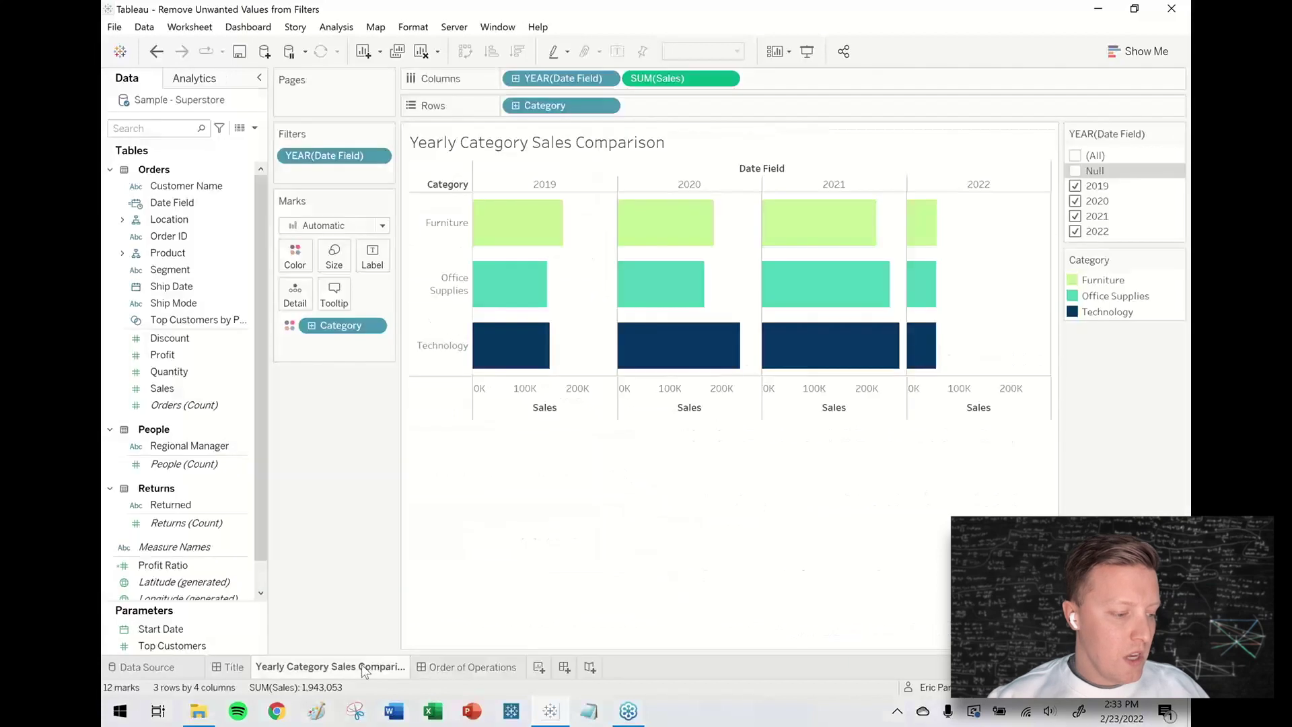
click(198, 203)
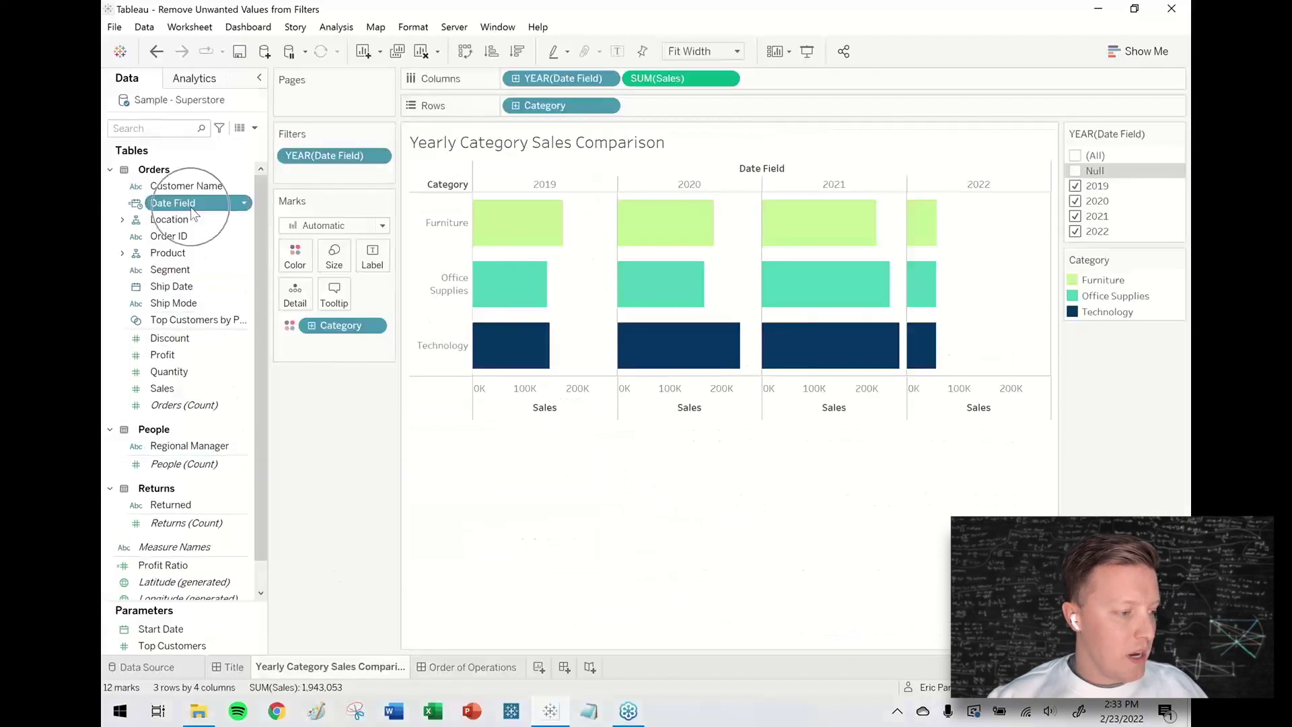
click(244, 203)
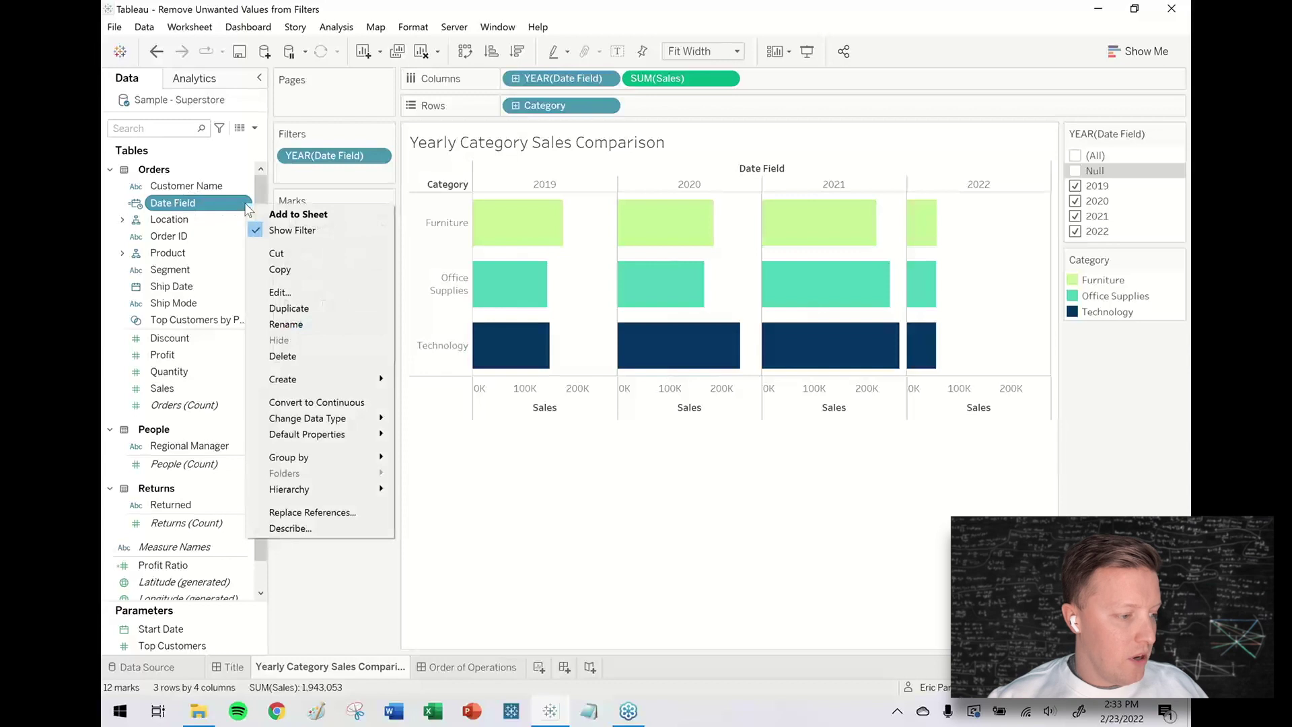
mouse_move(322, 379)
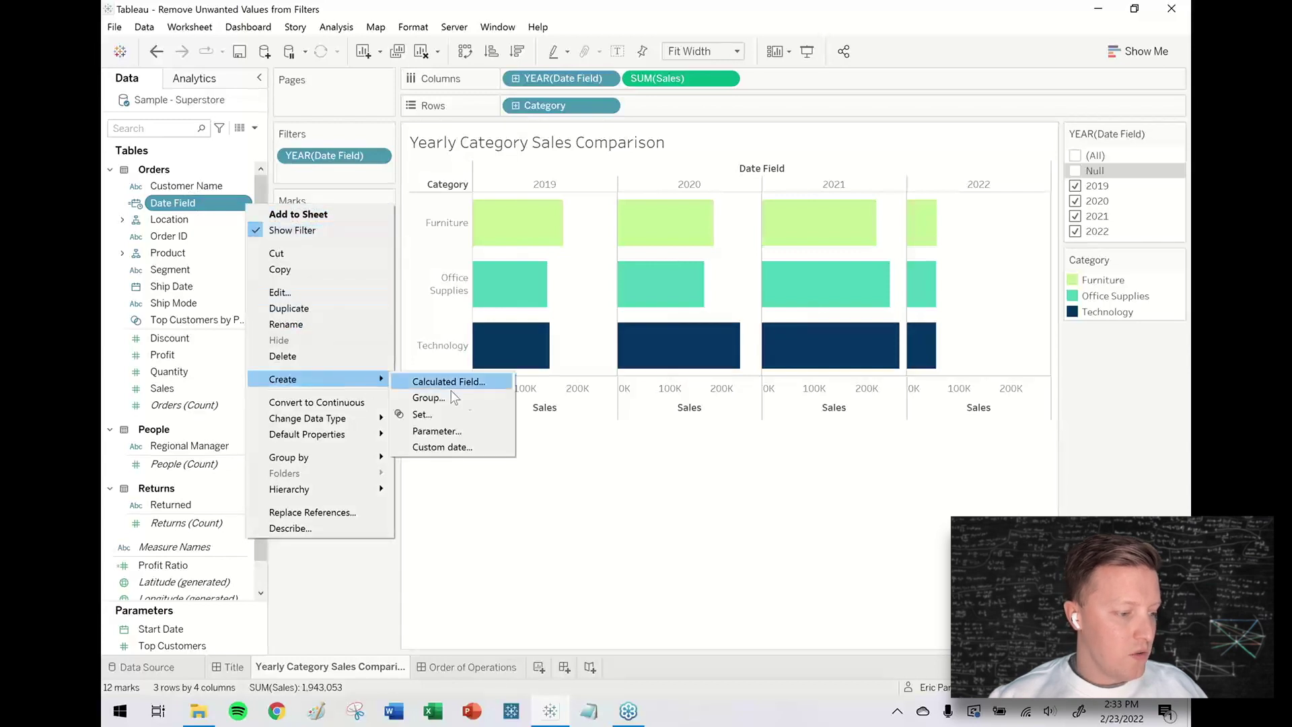
click(460, 410)
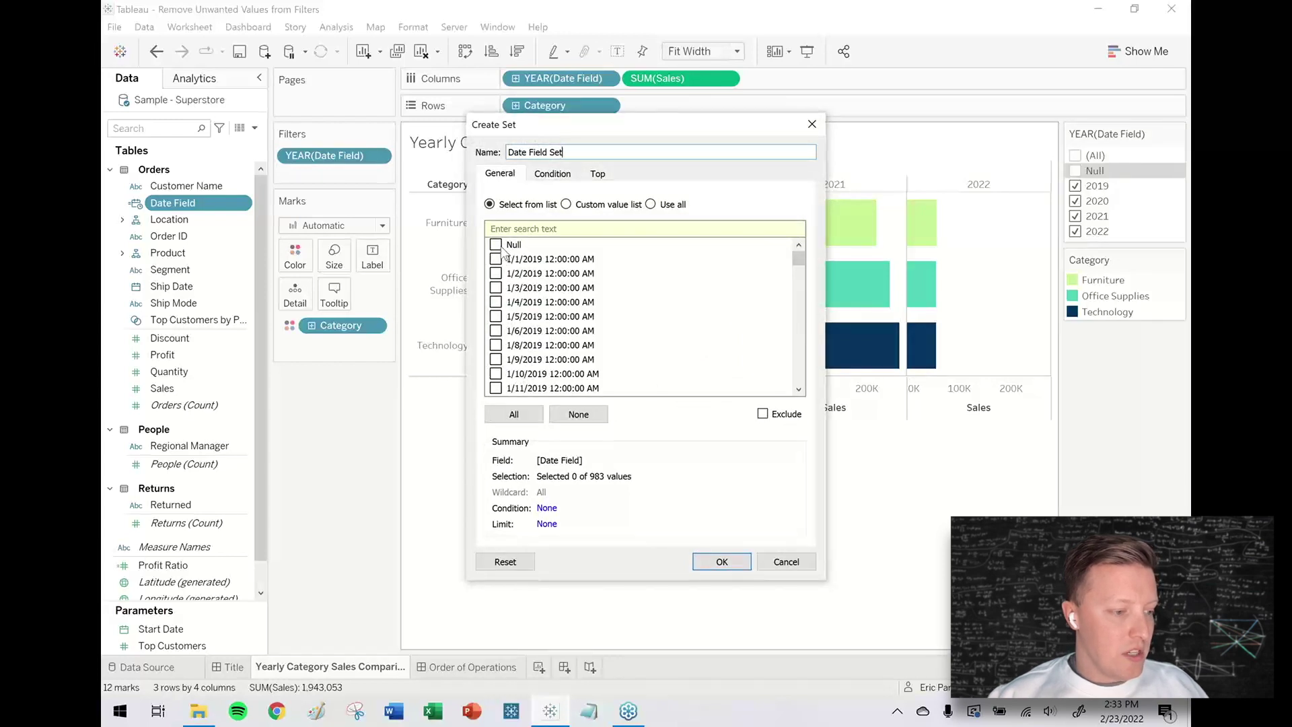
- Select only the Null value in the set and mark it as excluded
click(513, 414)
click(496, 245)
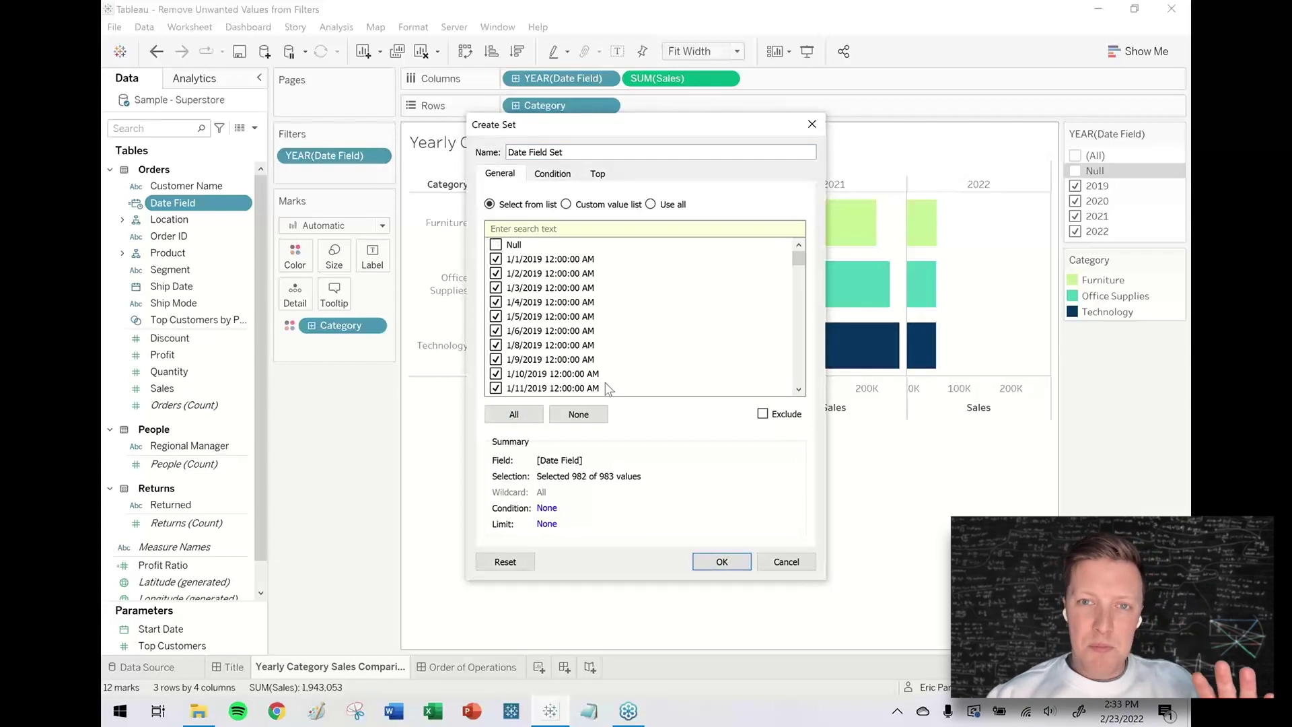
click(577, 414)
click(496, 245)
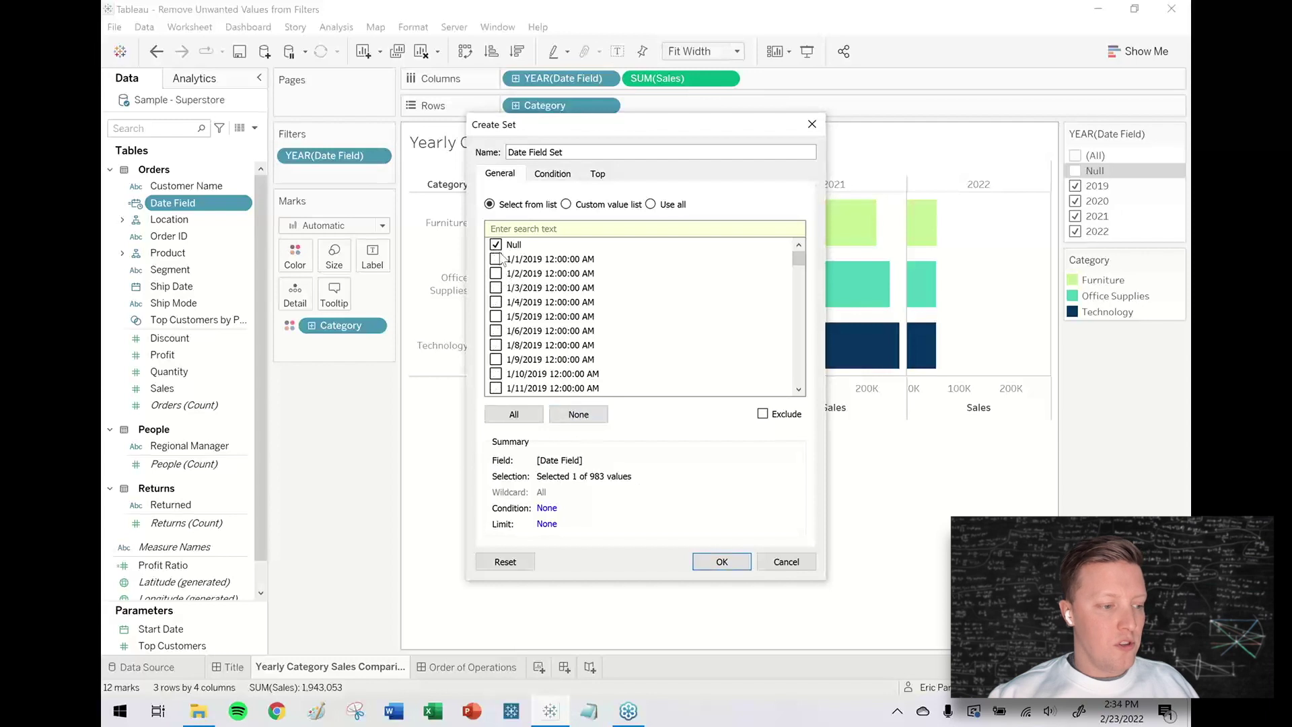
click(762, 414)
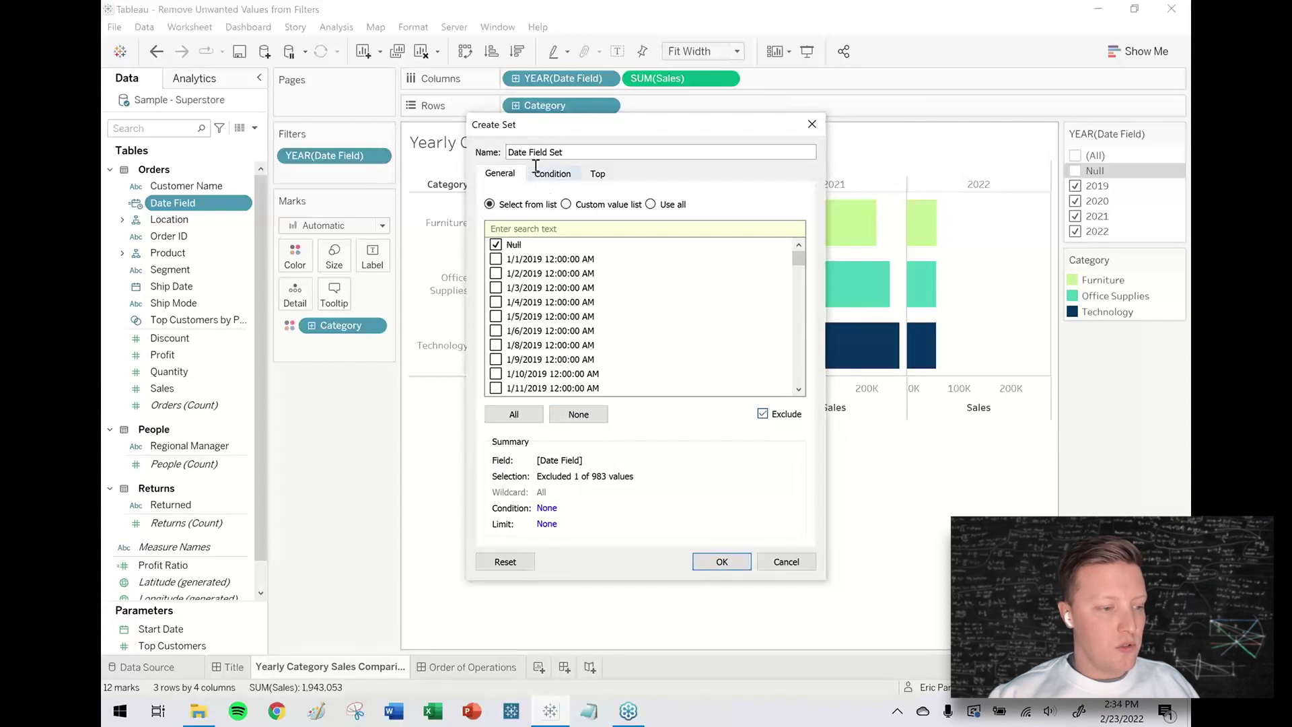
- Name the set 'Date Field - No Nulls' and create it
drag(530, 152, 606, 158)
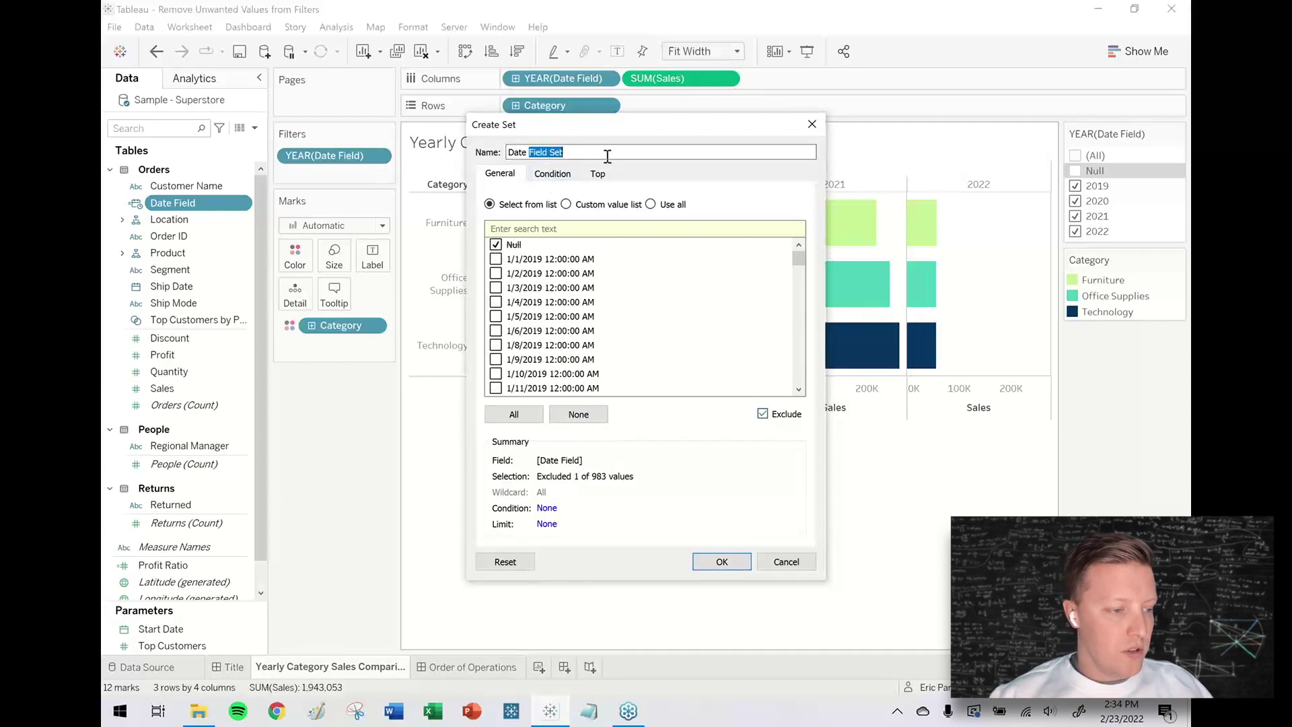
text(F)
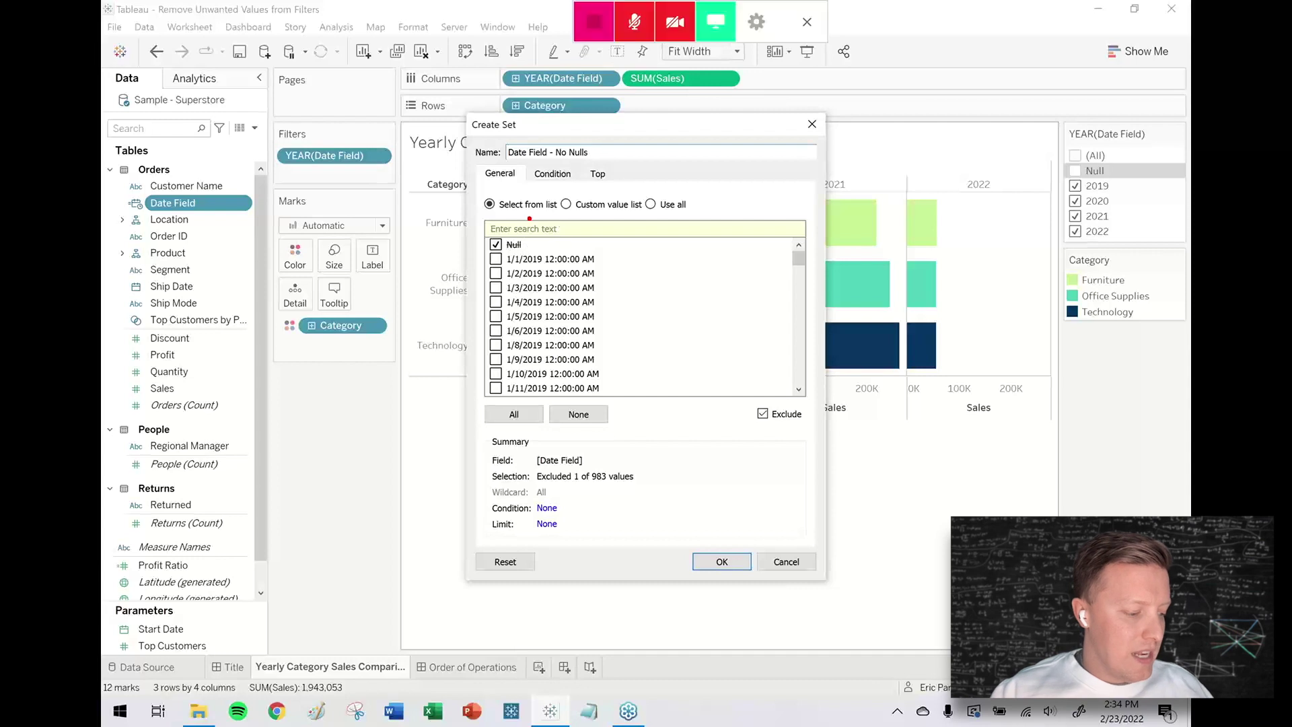
drag(526, 225, 510, 212)
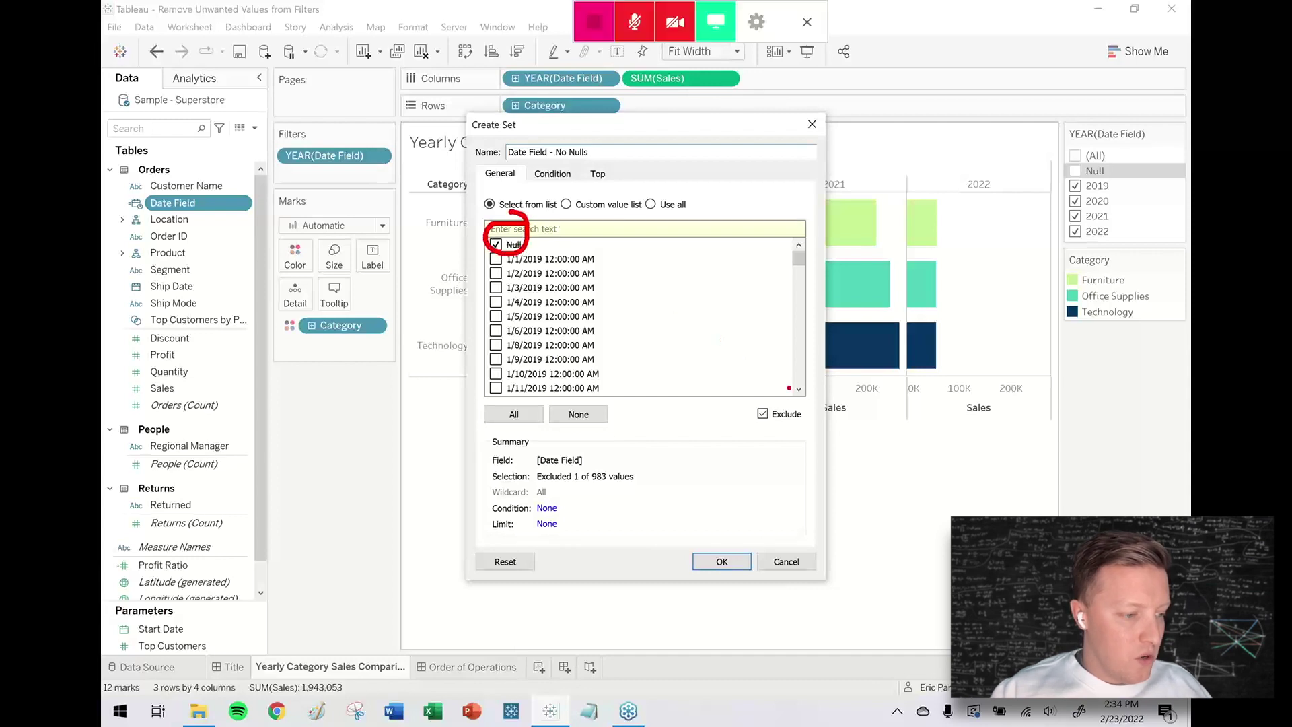
mouse_move(789, 388)
mouse_down()
mouse_move(747, 391)
mouse_move(758, 419)
mouse_move(812, 412)
mouse_up()
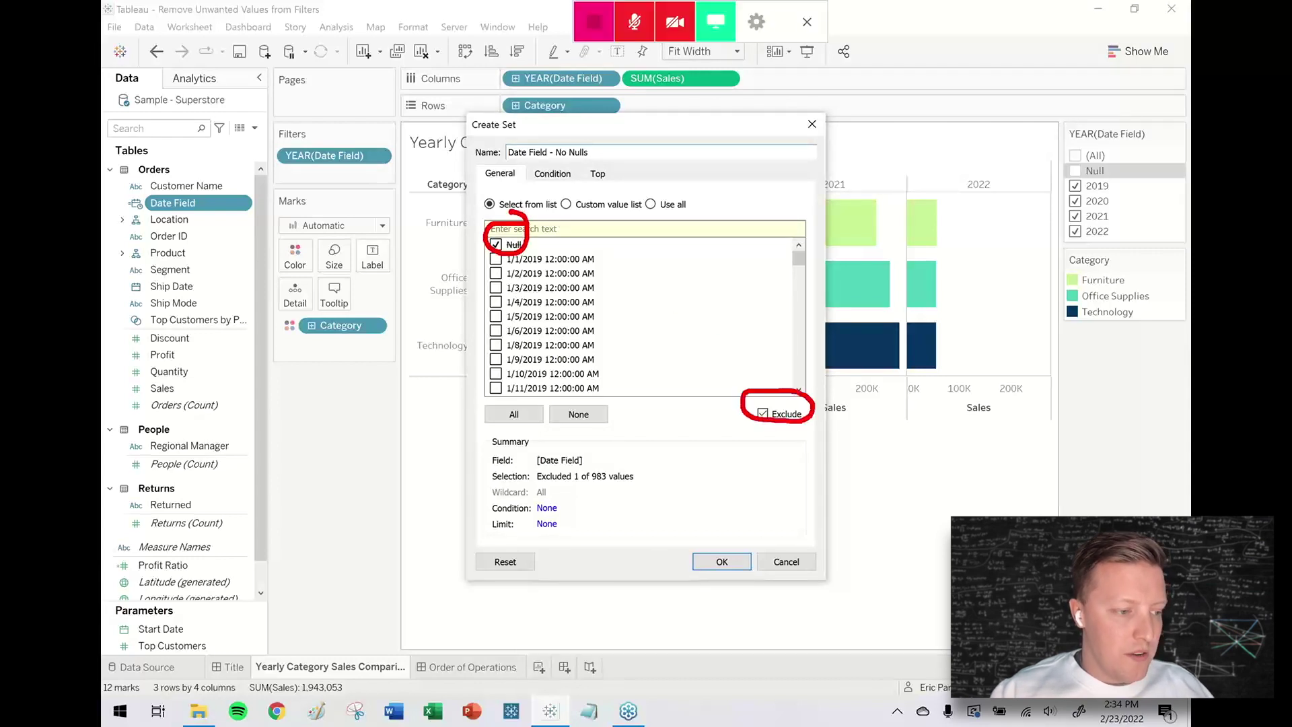
click(721, 561)
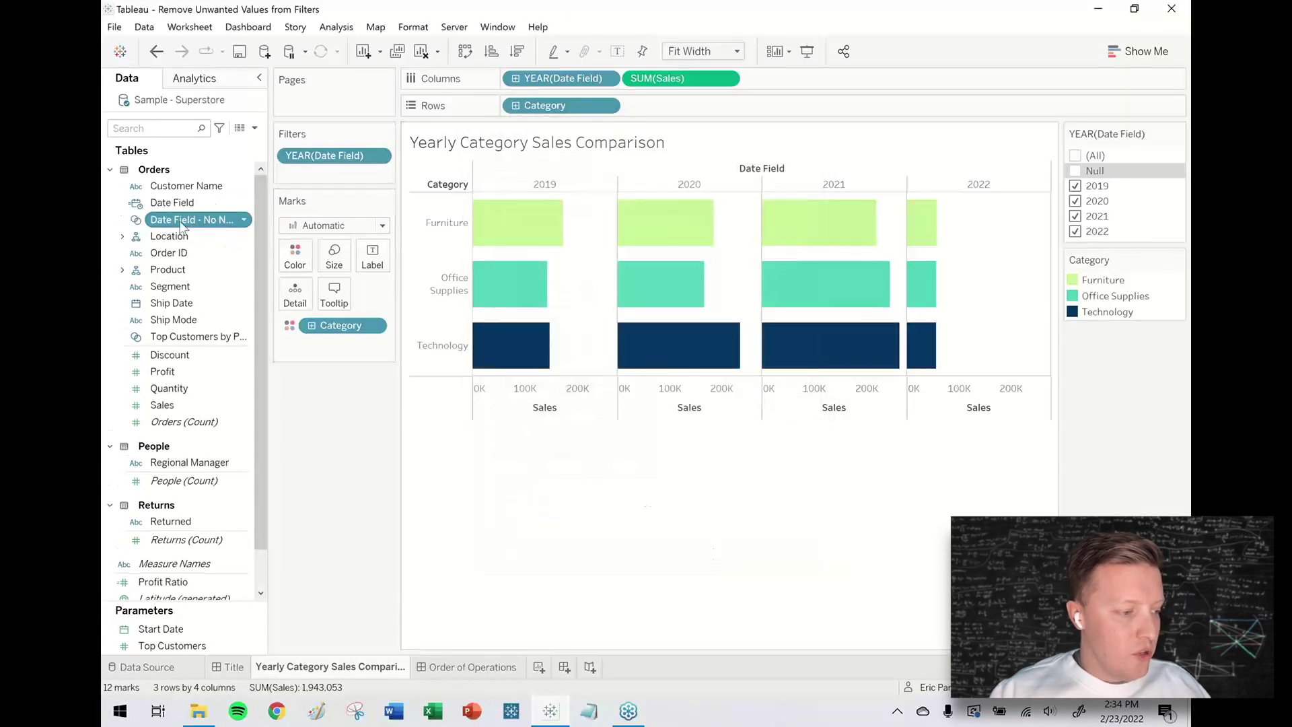
- Put the Date Field - No Nulls set on Filters and uncheck 2019 to test it
drag(200, 227, 318, 180)
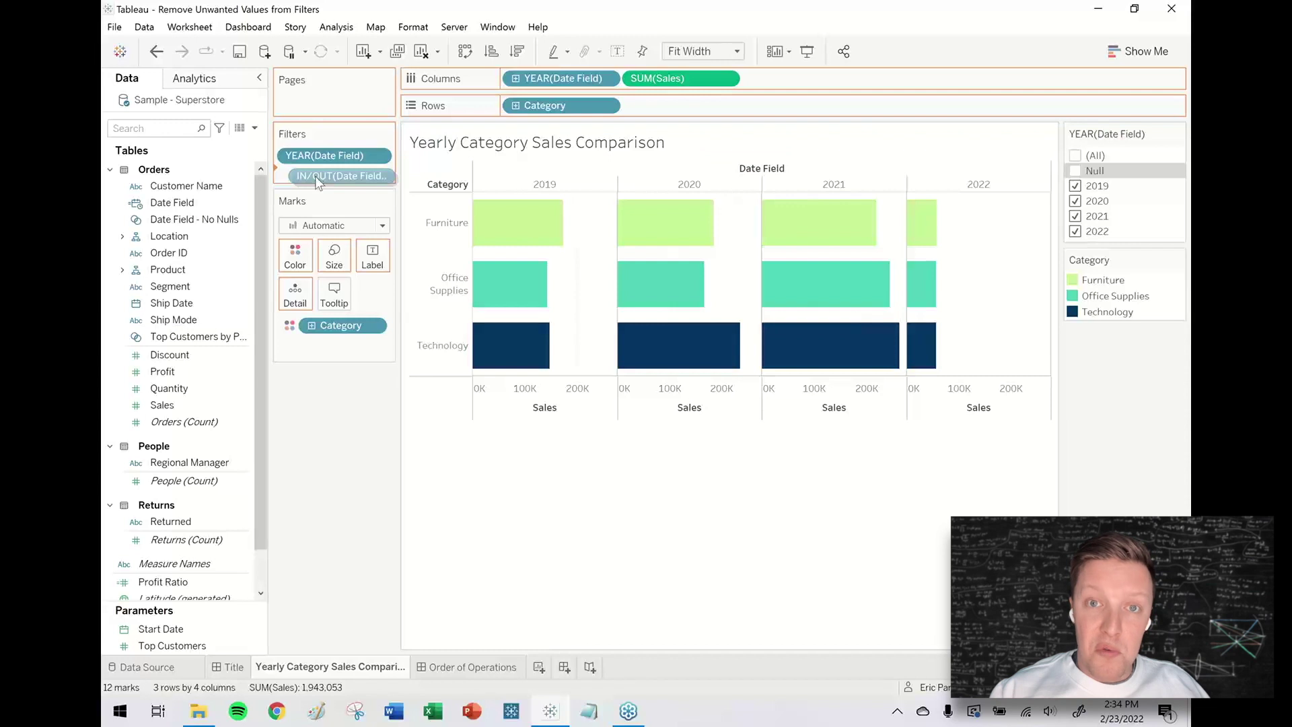
drag(315, 176, 315, 176)
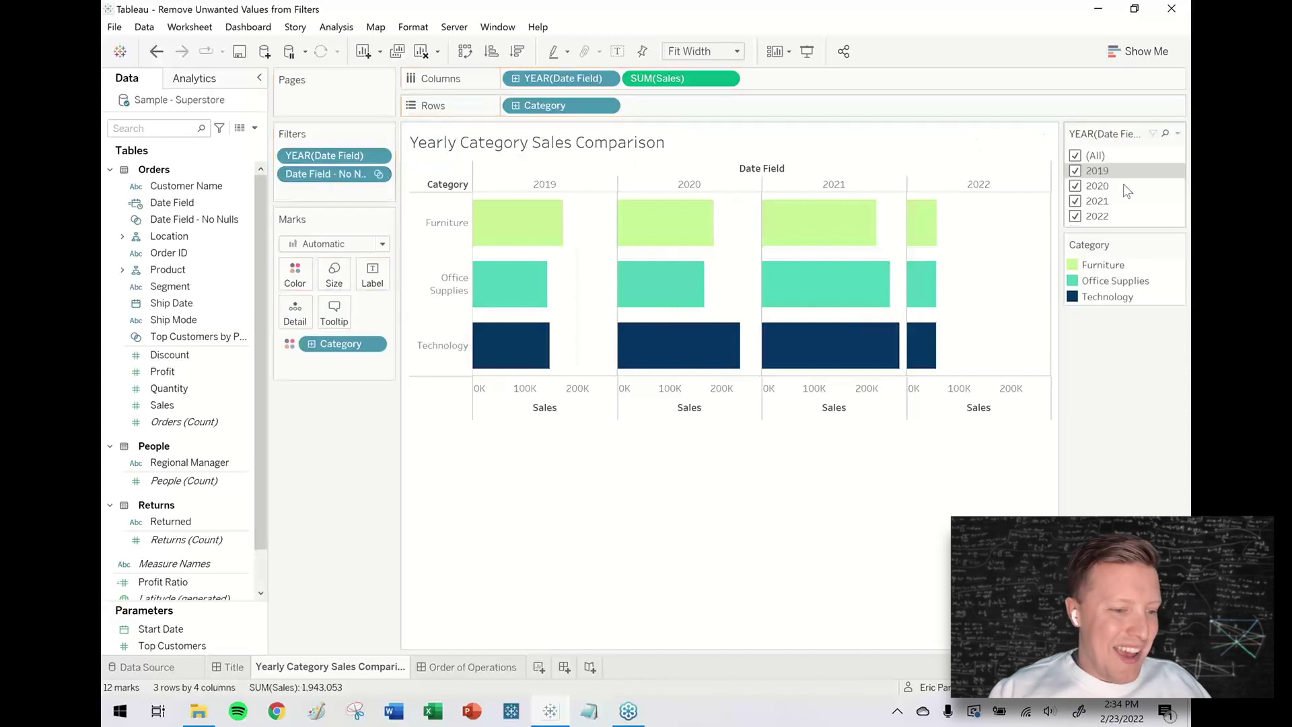
click(1075, 171)
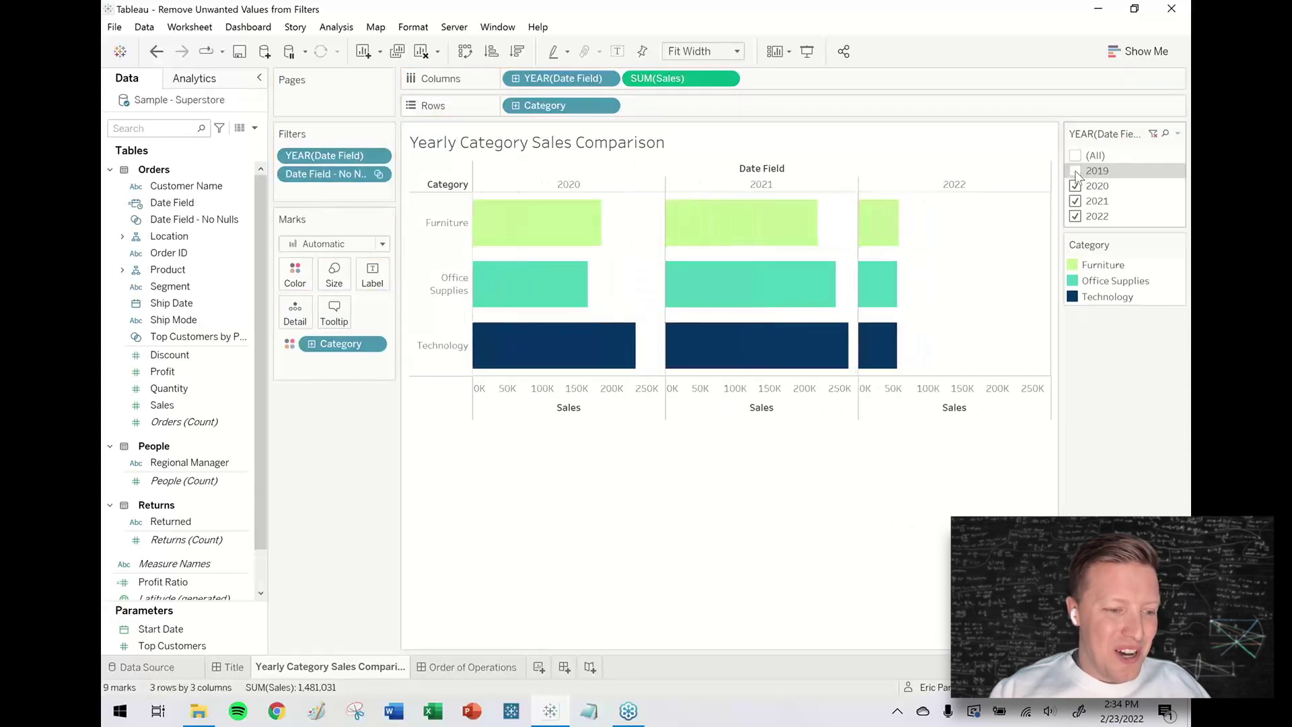